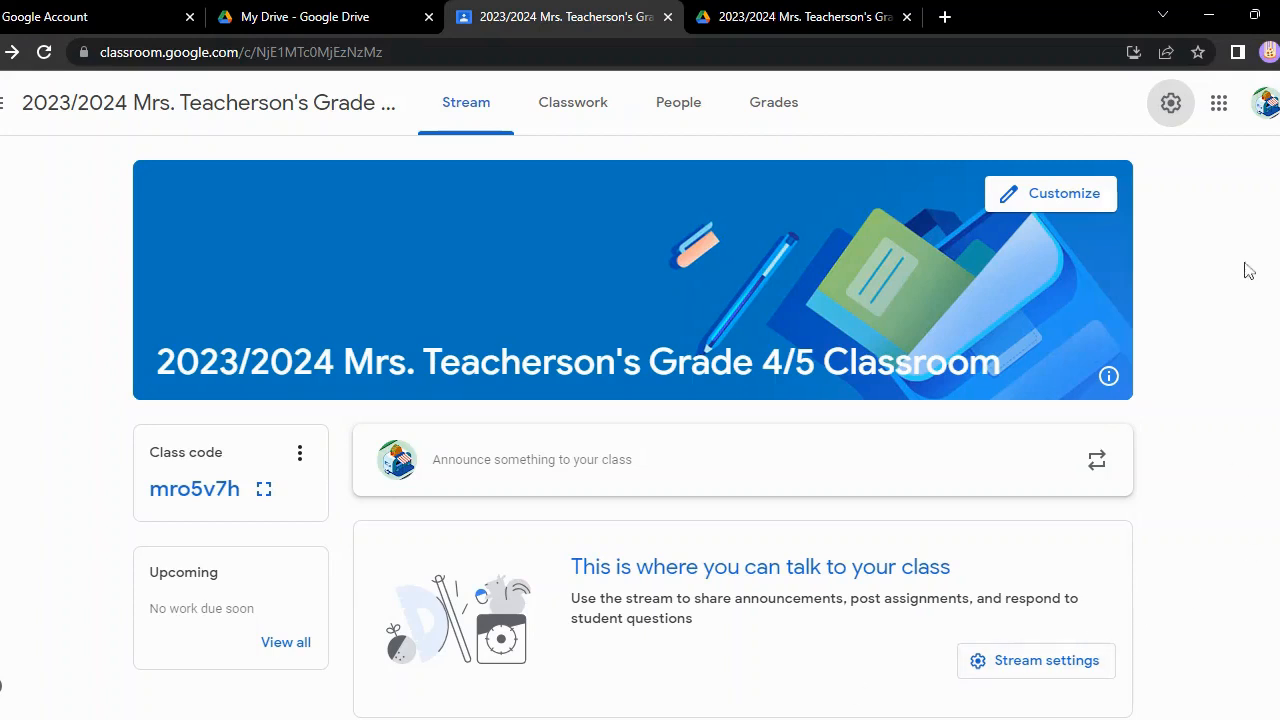
Open the class settings and display the class code in the enlarged view, then close that view
click(1178, 109)
scroll(1177, 186, down, 4)
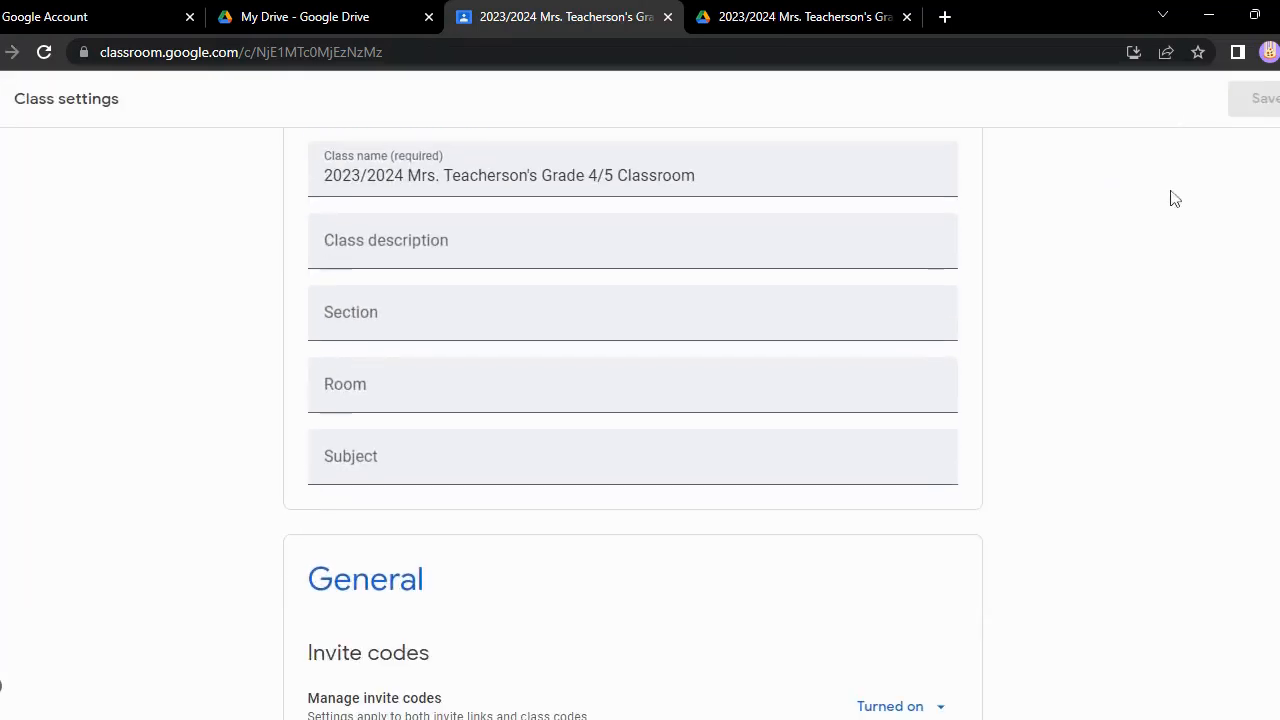
scroll(1173, 203, down, 2)
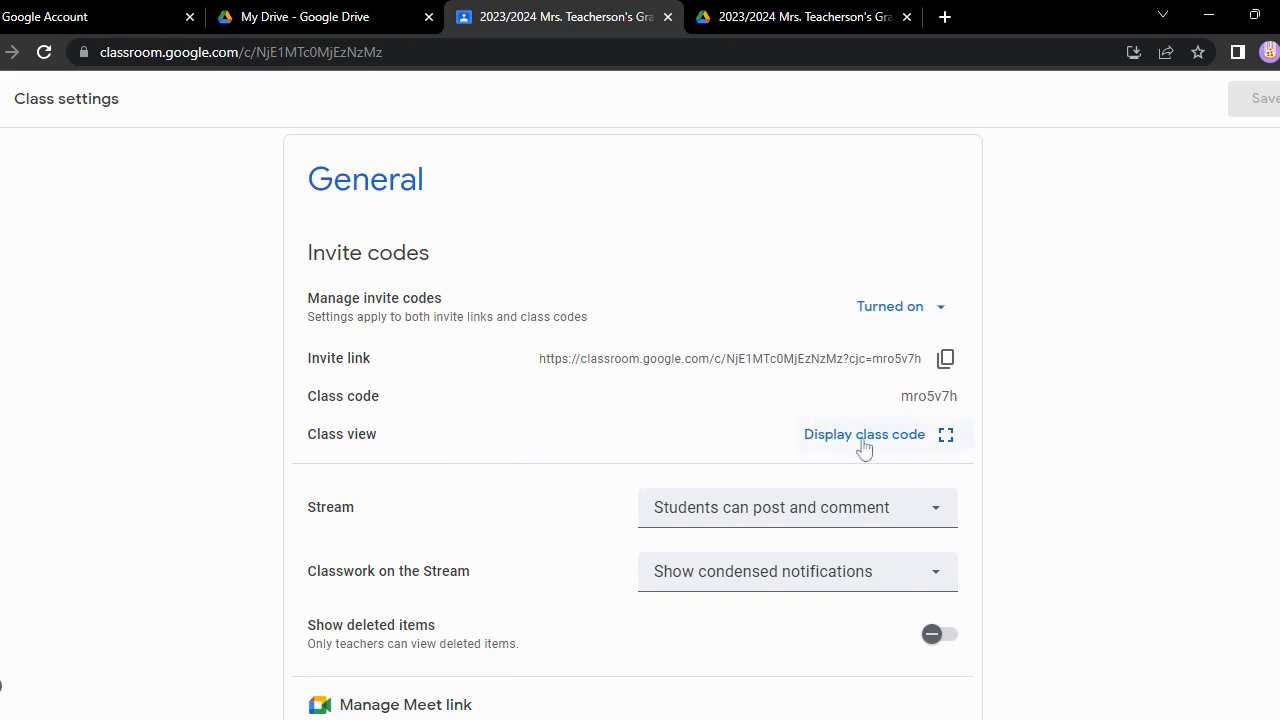
click(912, 440)
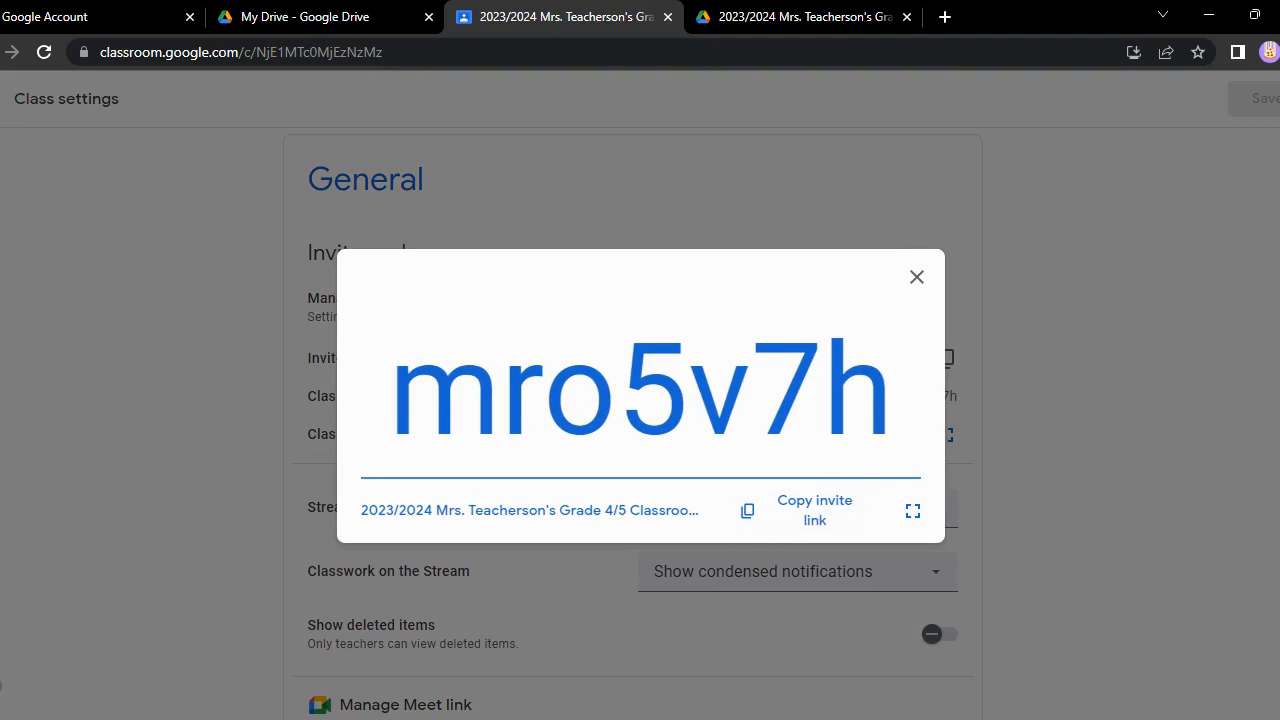
click(916, 277)
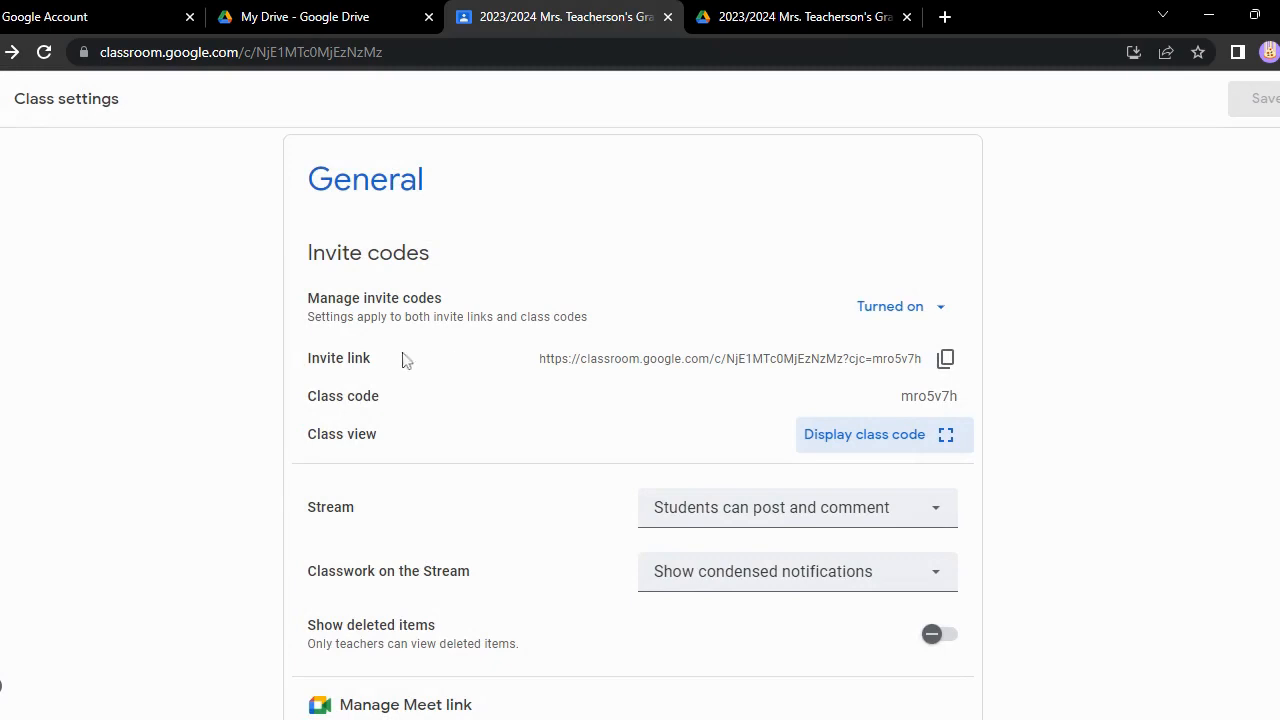
Check the options for managing invite codes and view the enlarged class code again
click(940, 308)
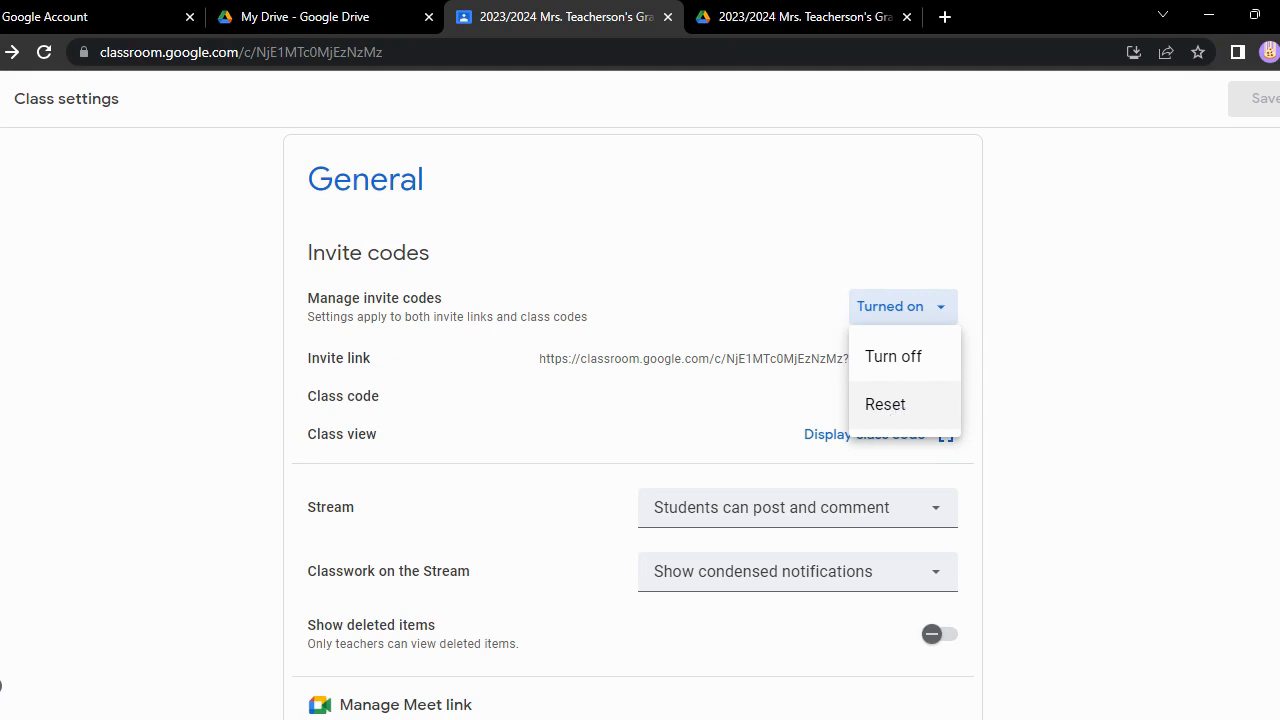
click(378, 412)
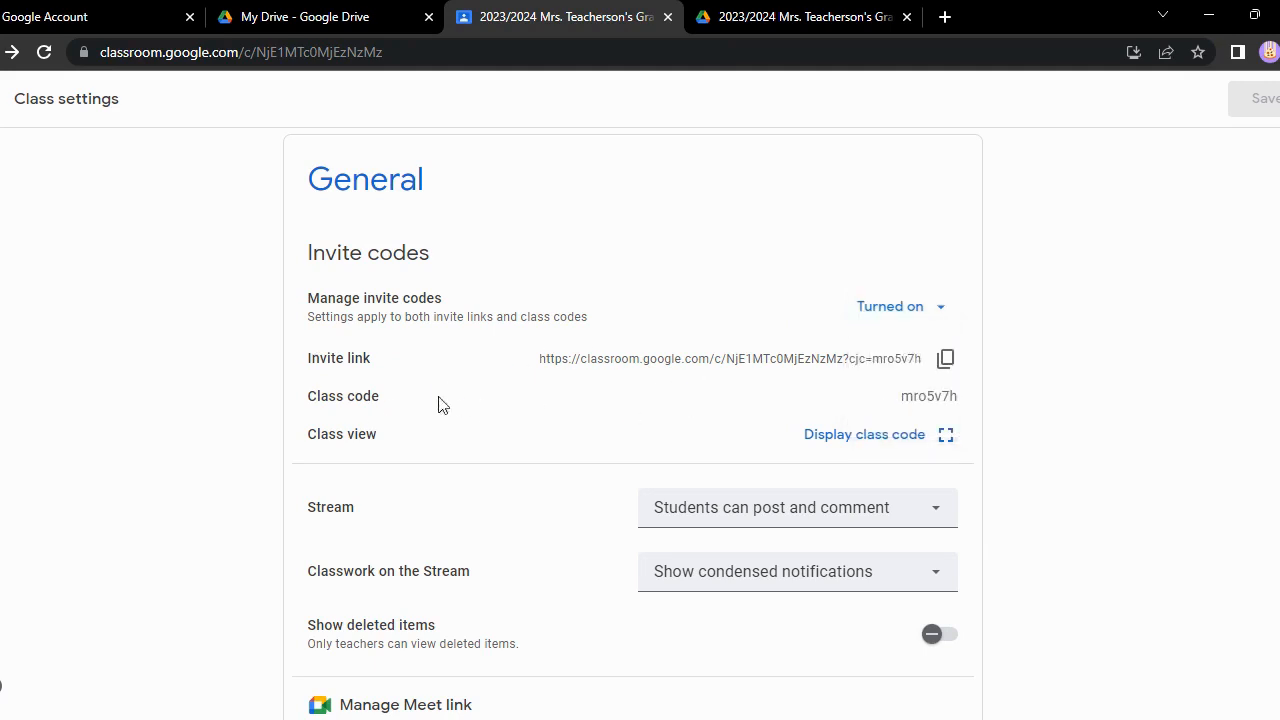
scroll(748, 495, down, 1)
scroll(720, 485, up, 1)
click(938, 310)
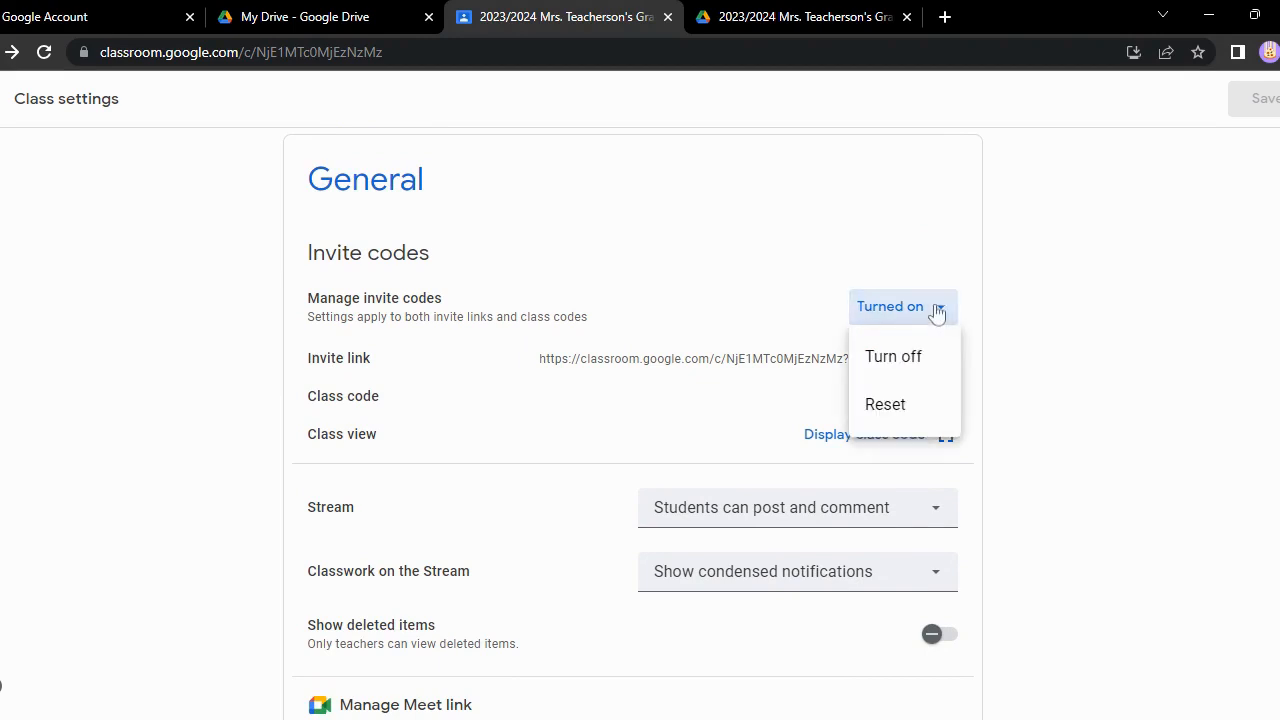
click(822, 343)
click(903, 447)
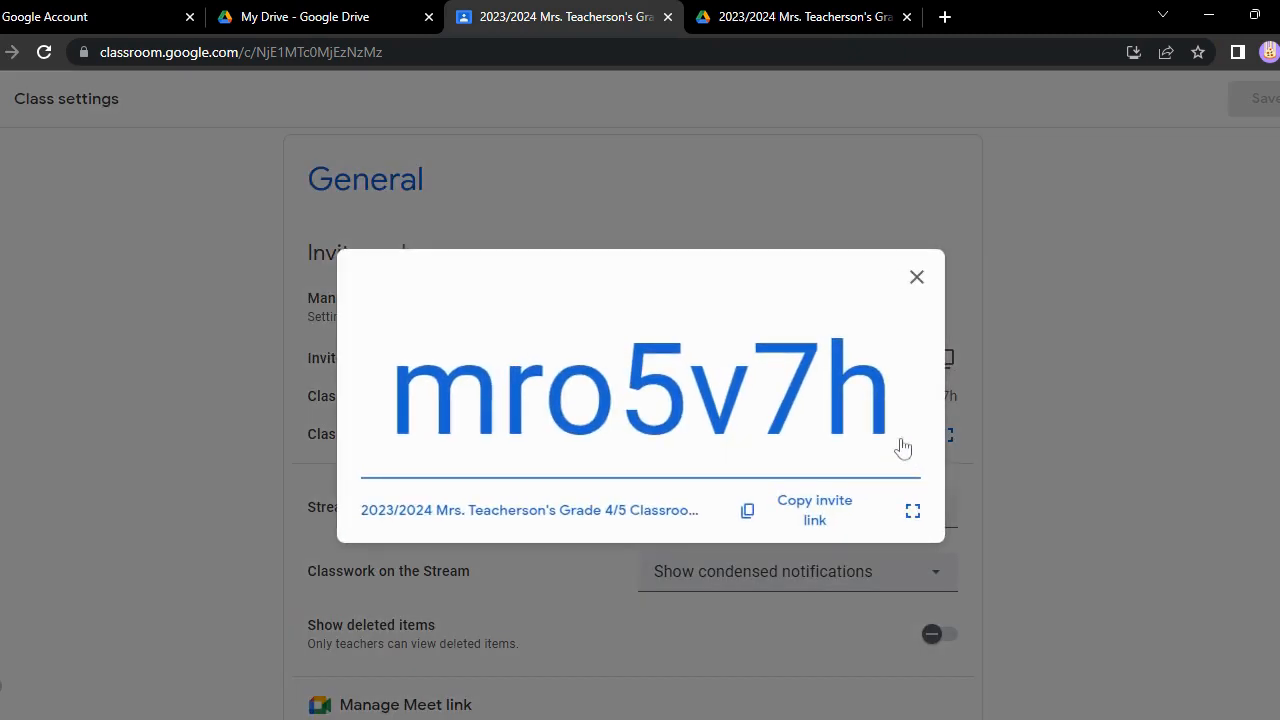
click(912, 289)
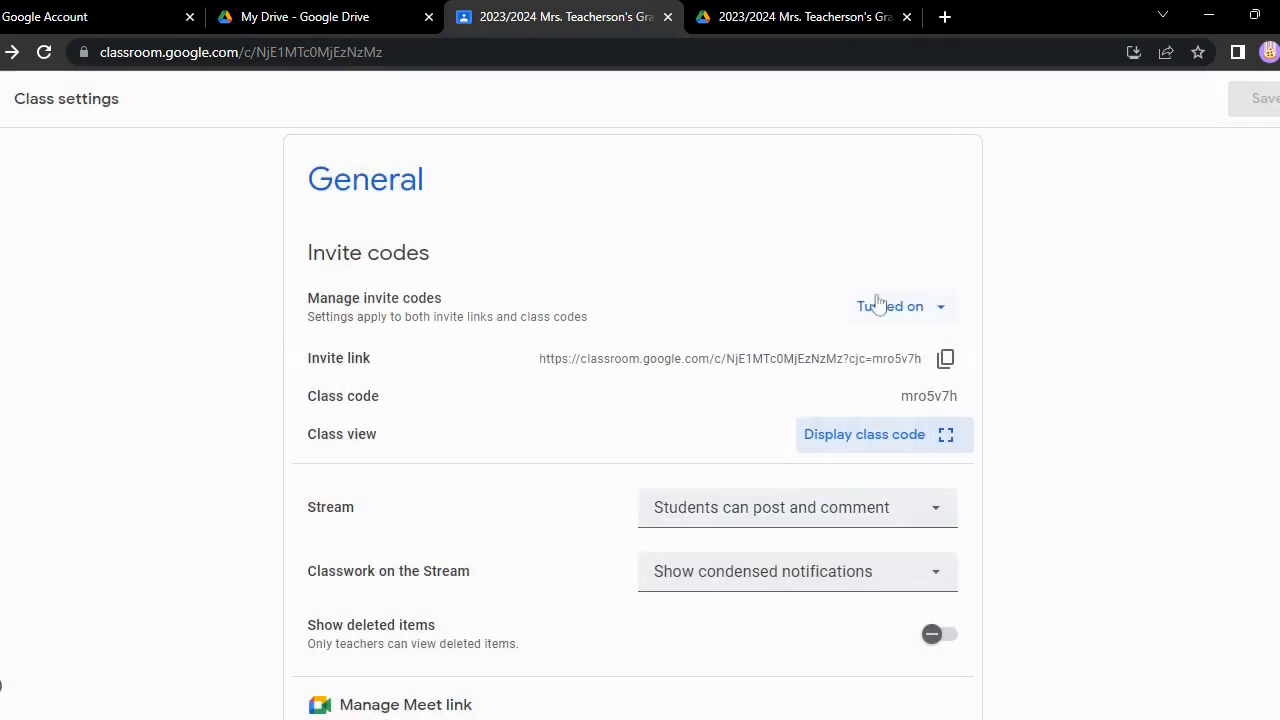
Turn the class invite codes off and back on
click(932, 306)
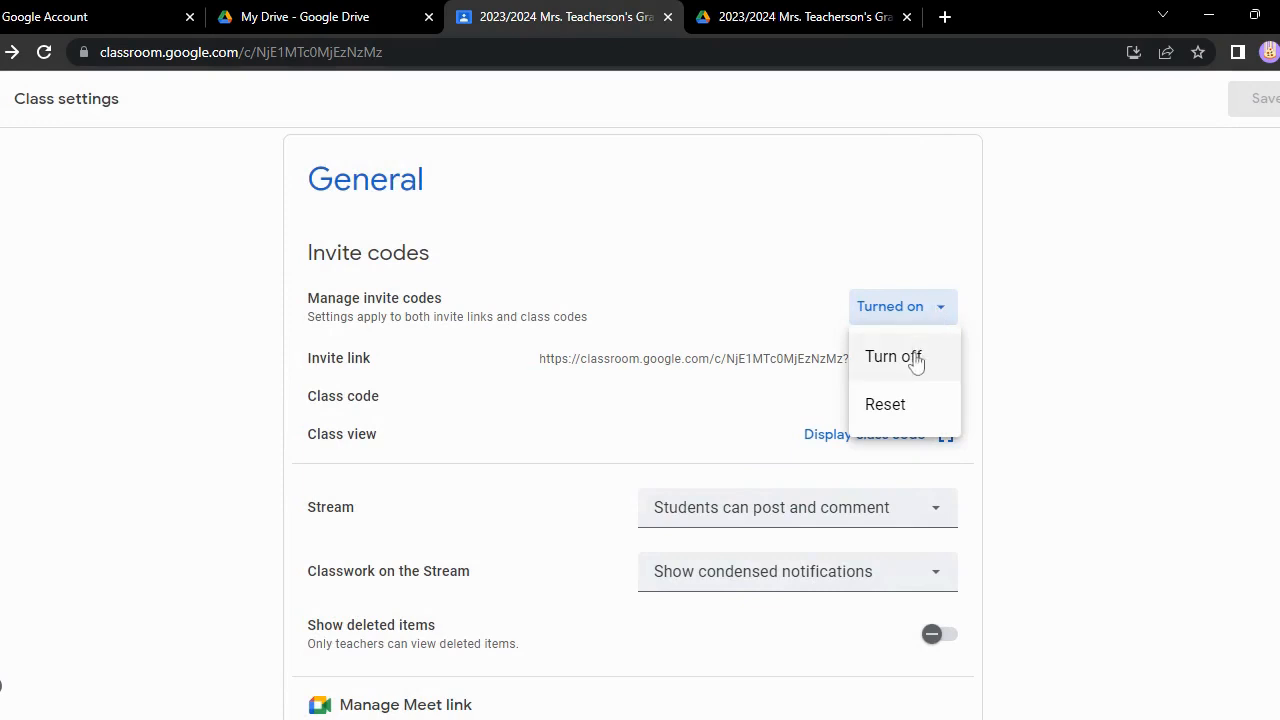
click(914, 358)
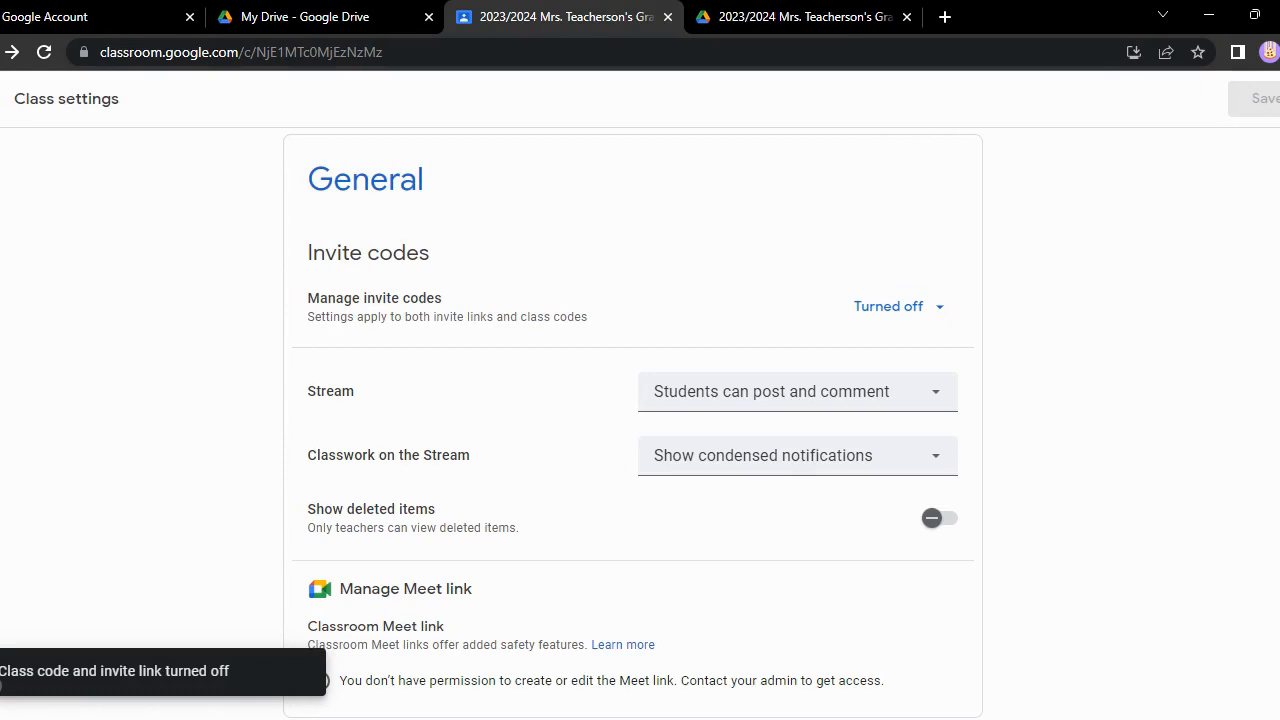
click(935, 308)
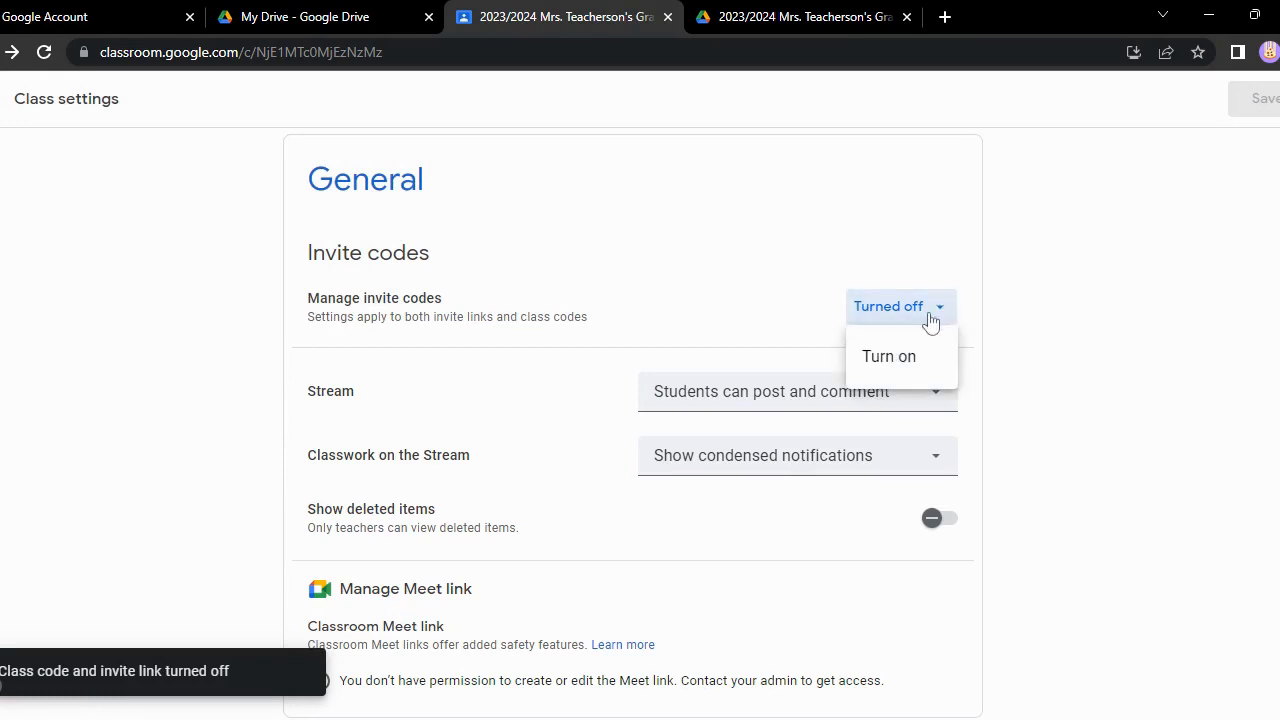
click(912, 354)
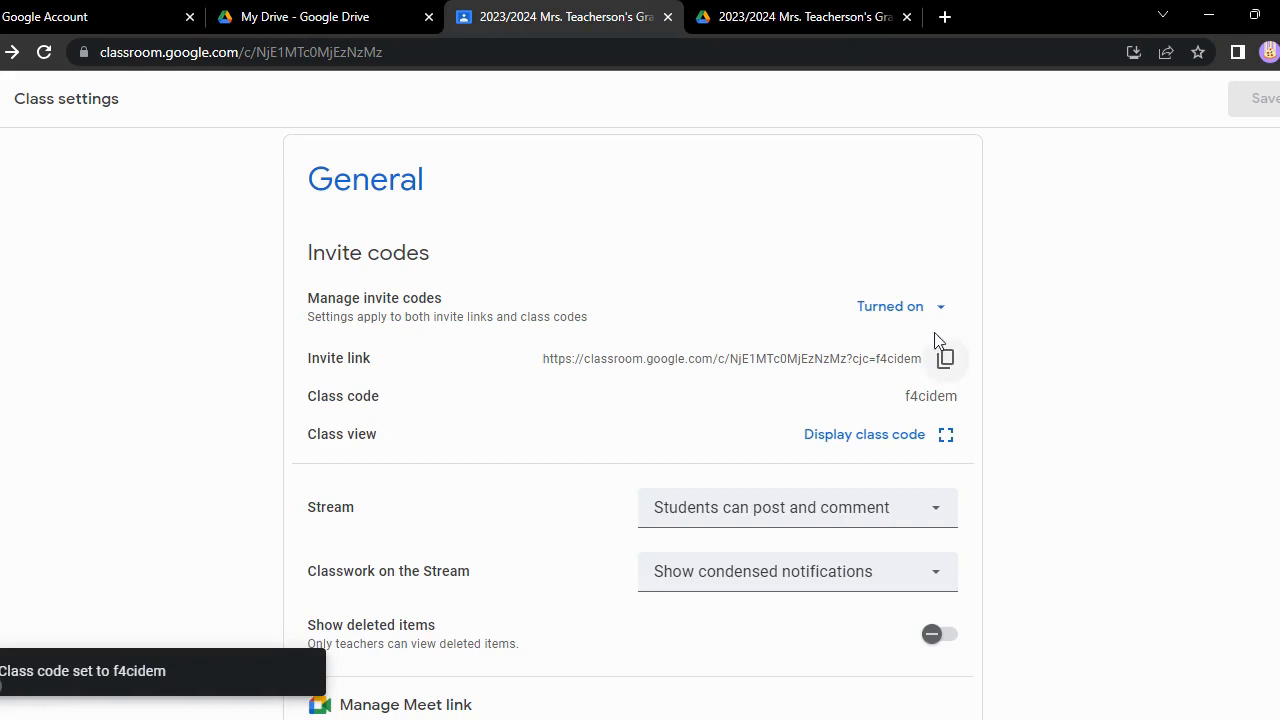
Reset the class invite code and view the new code enlarged
click(938, 318)
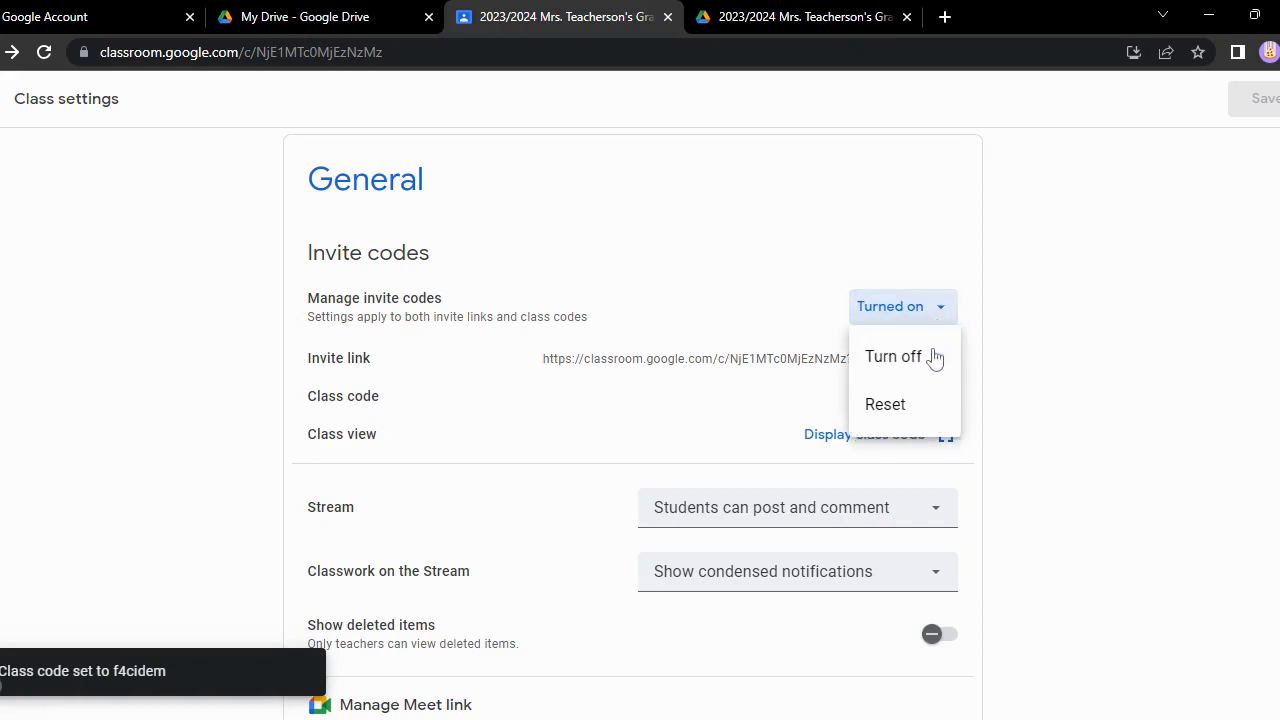
click(916, 420)
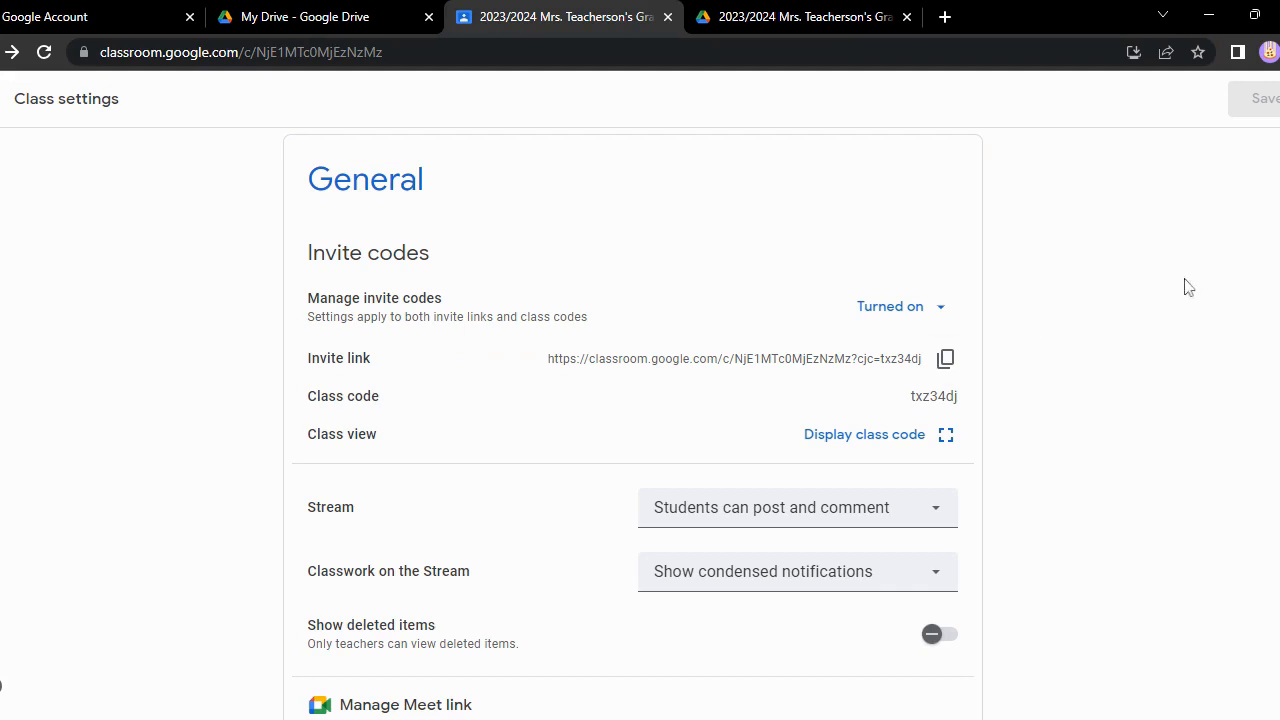
click(877, 437)
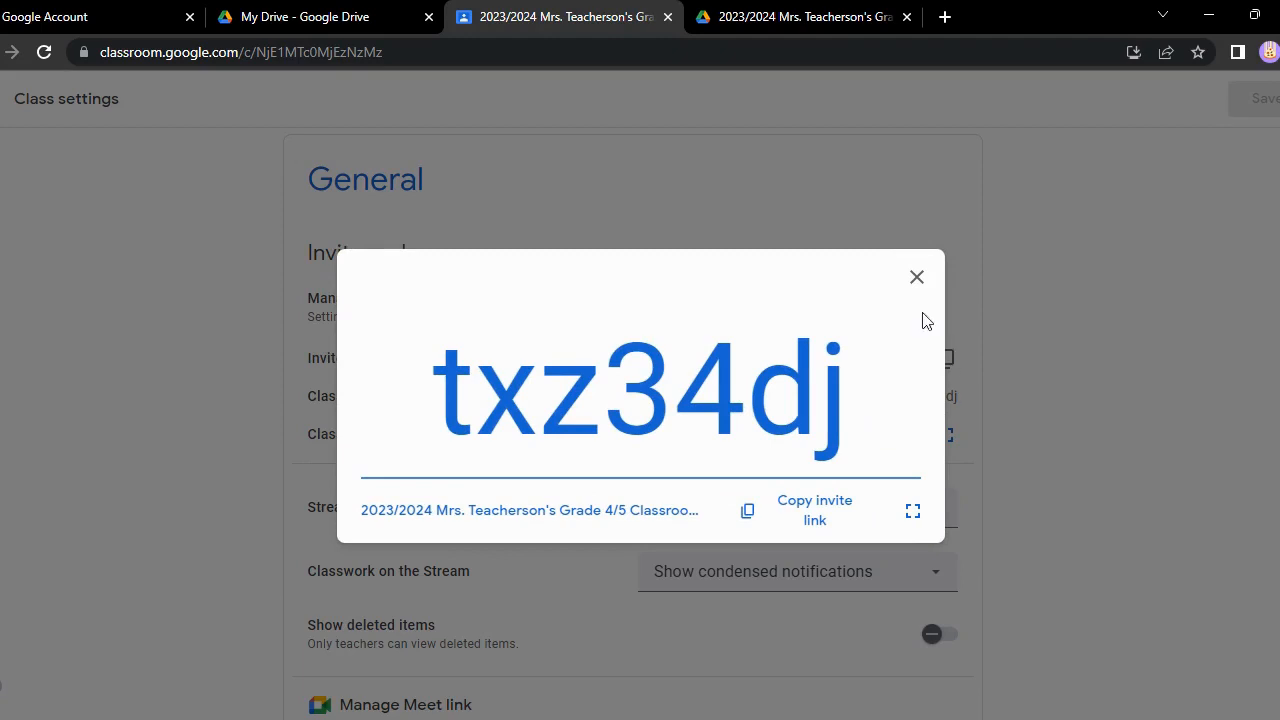
click(917, 279)
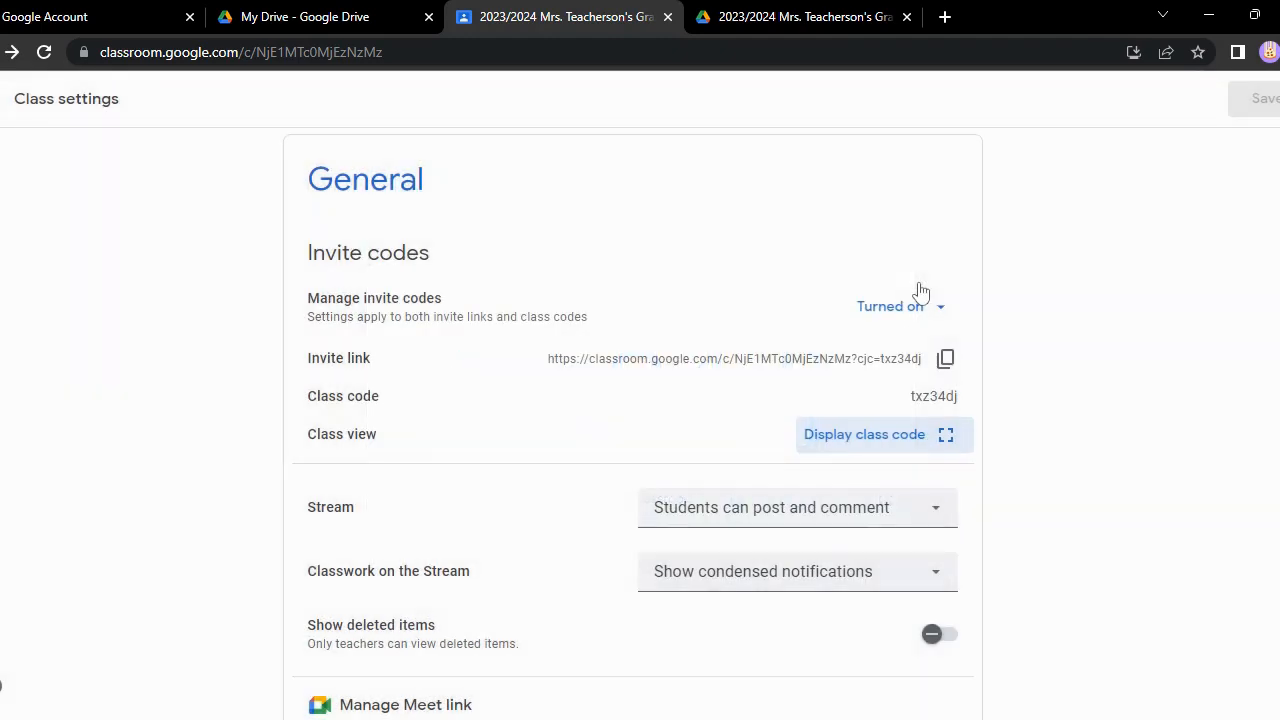
Return to the overview of all classes and look at the form for joining a class by code
click(5, 108)
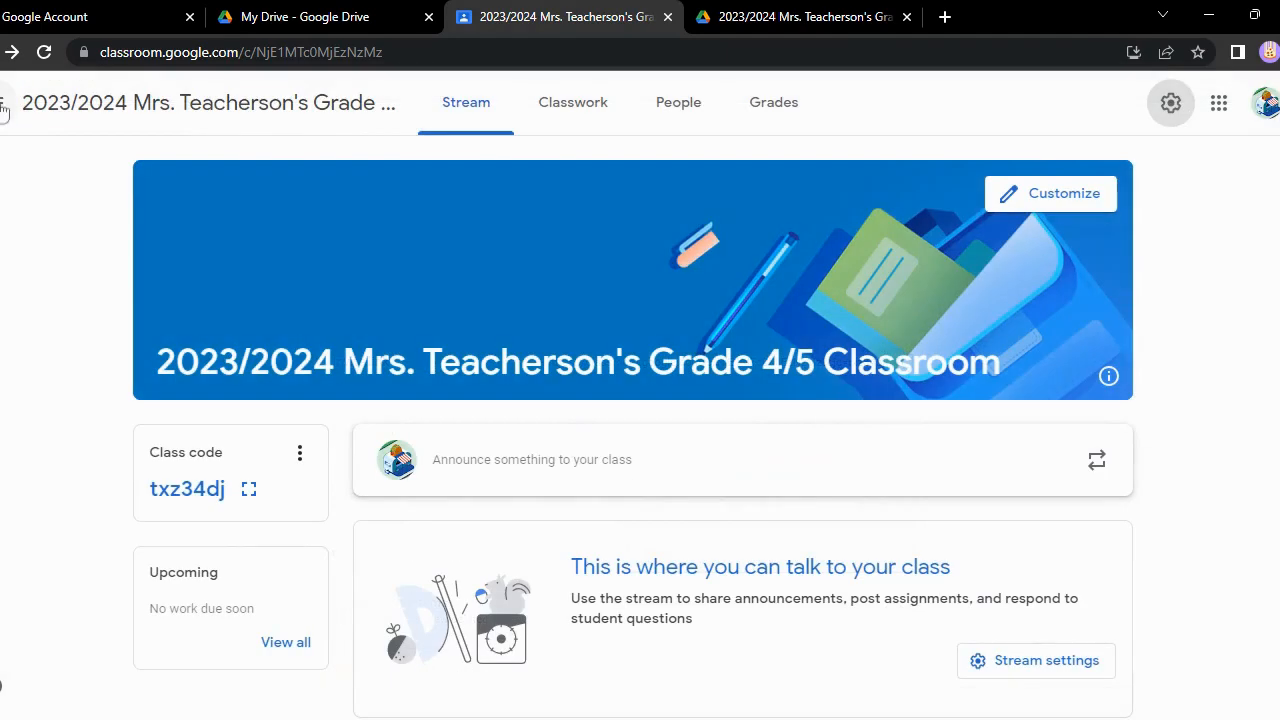
click(5, 104)
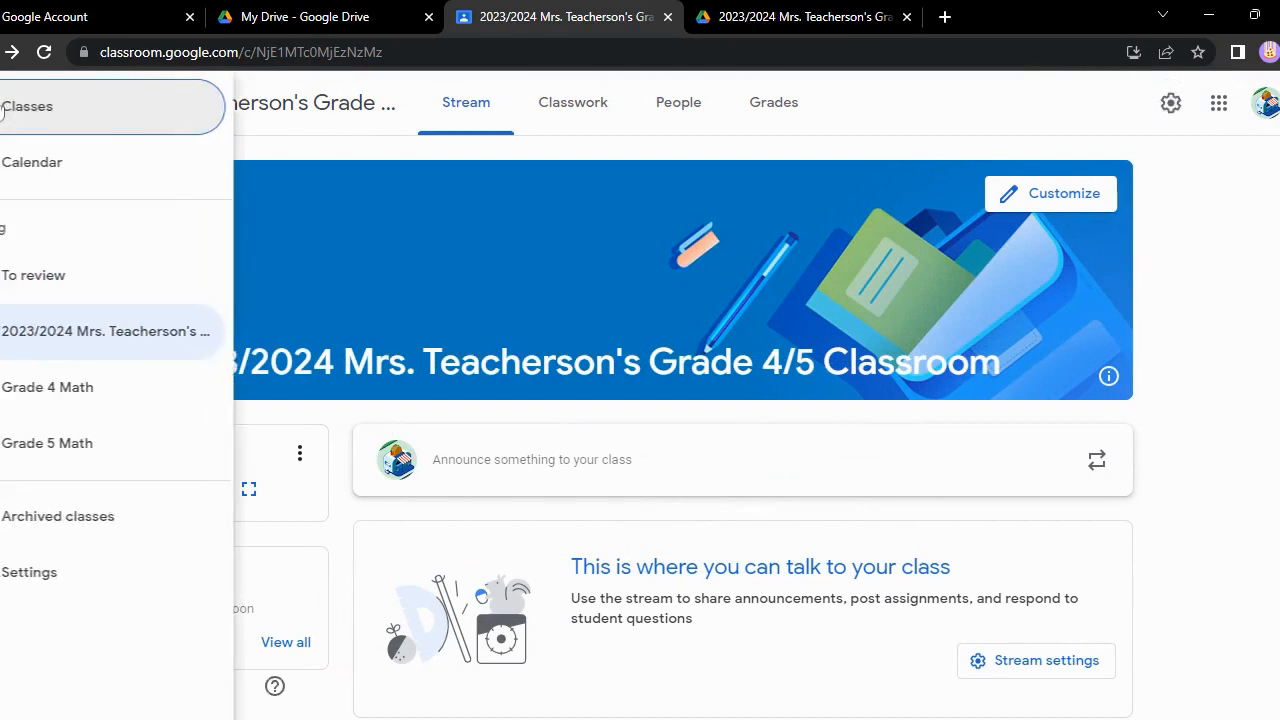
click(463, 271)
click(3, 104)
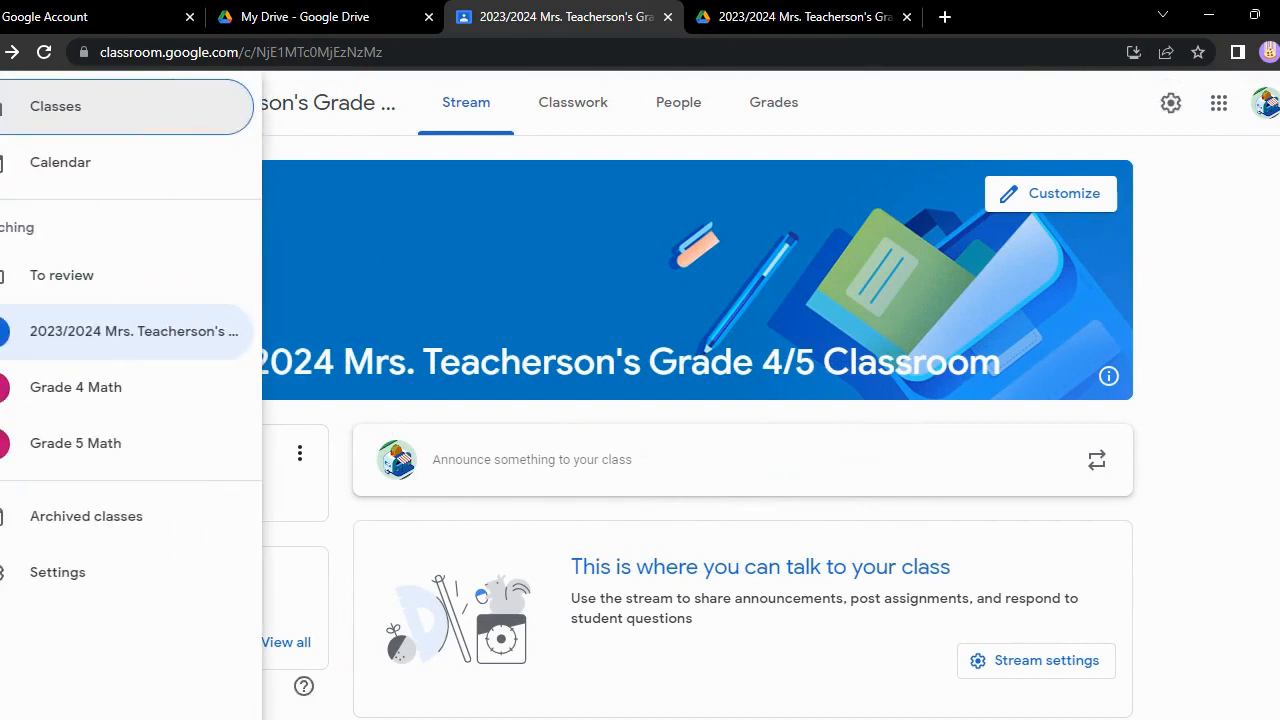
click(29, 109)
click(1190, 102)
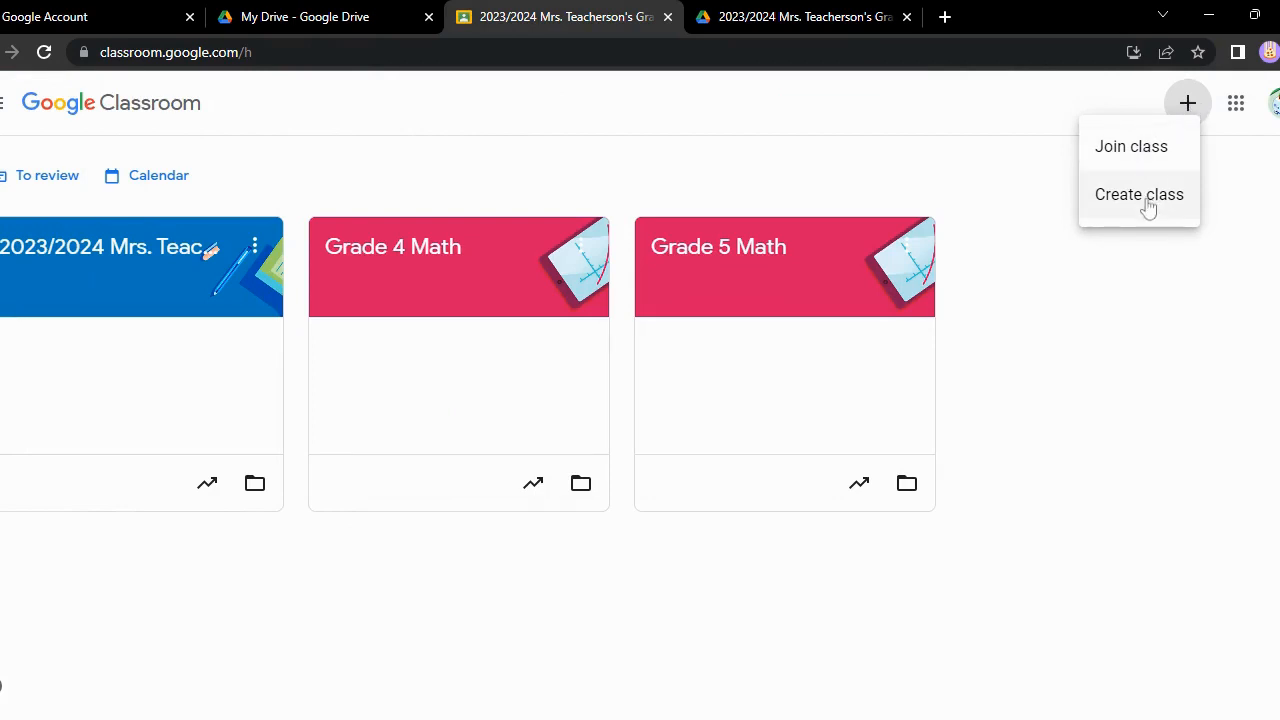
click(1137, 162)
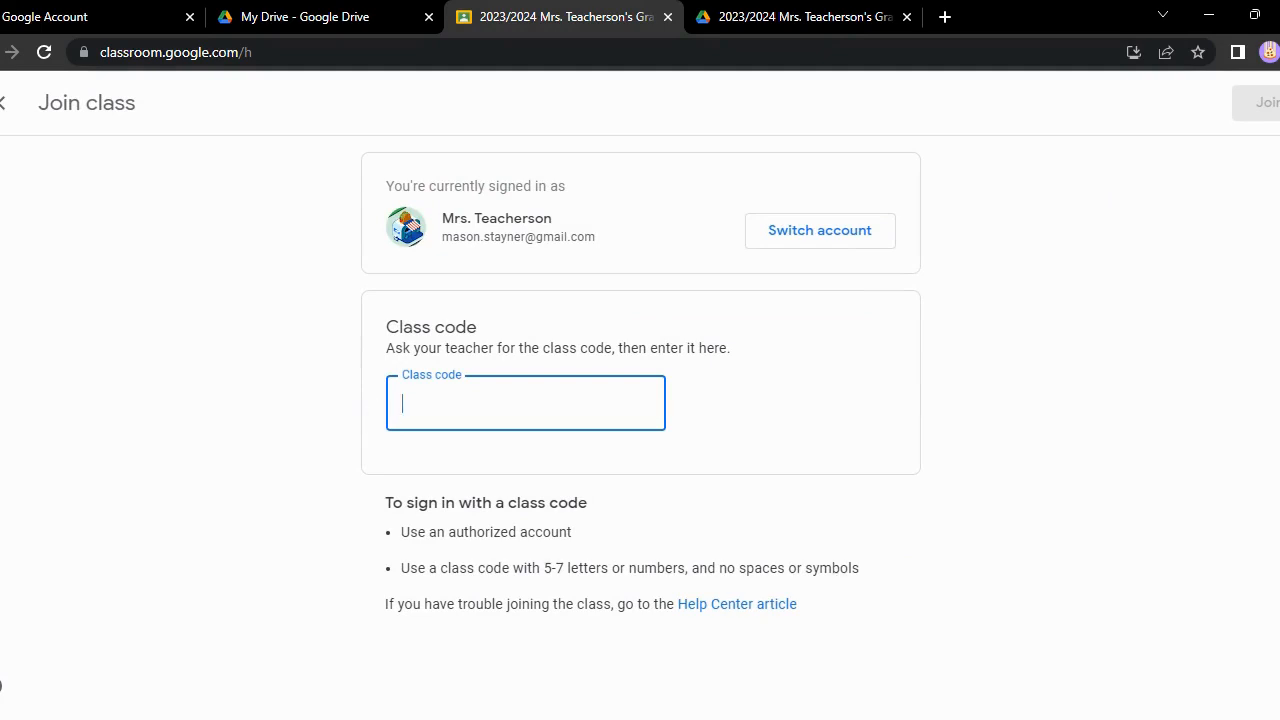
click(3, 104)
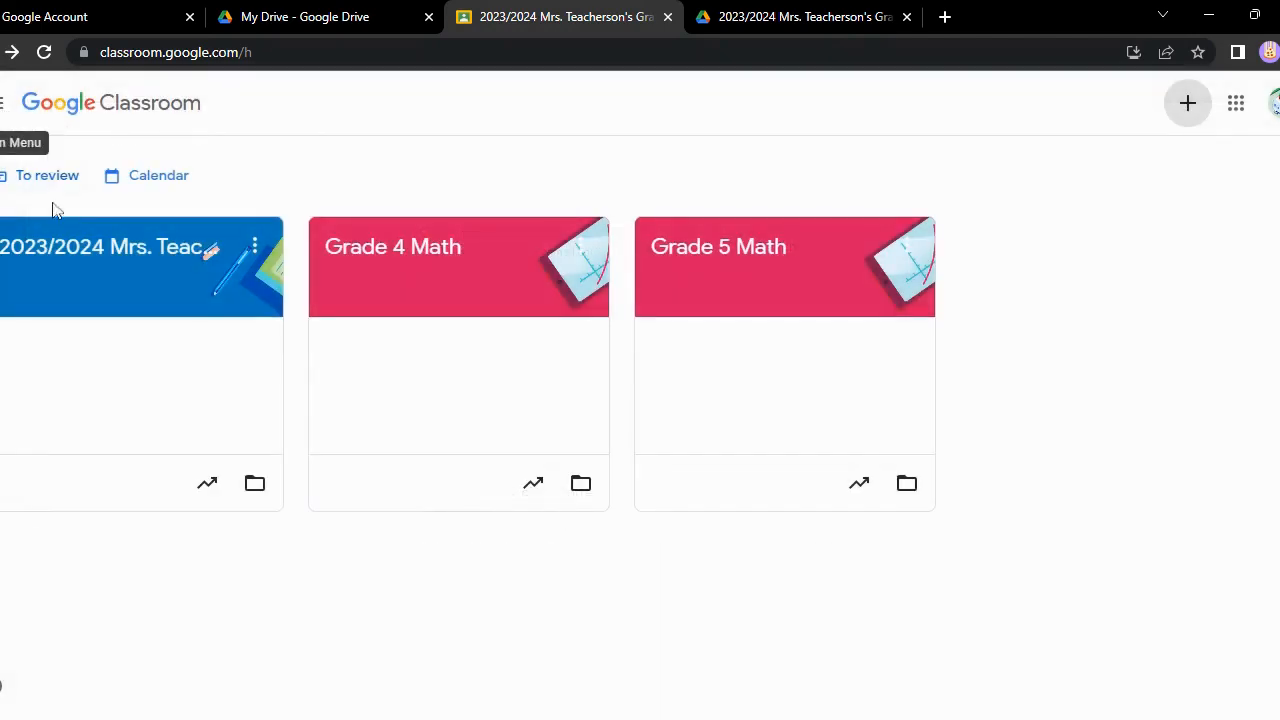
Open the student invitation form on the People page of the 2023/2024 Grade 4/5 class
click(82, 258)
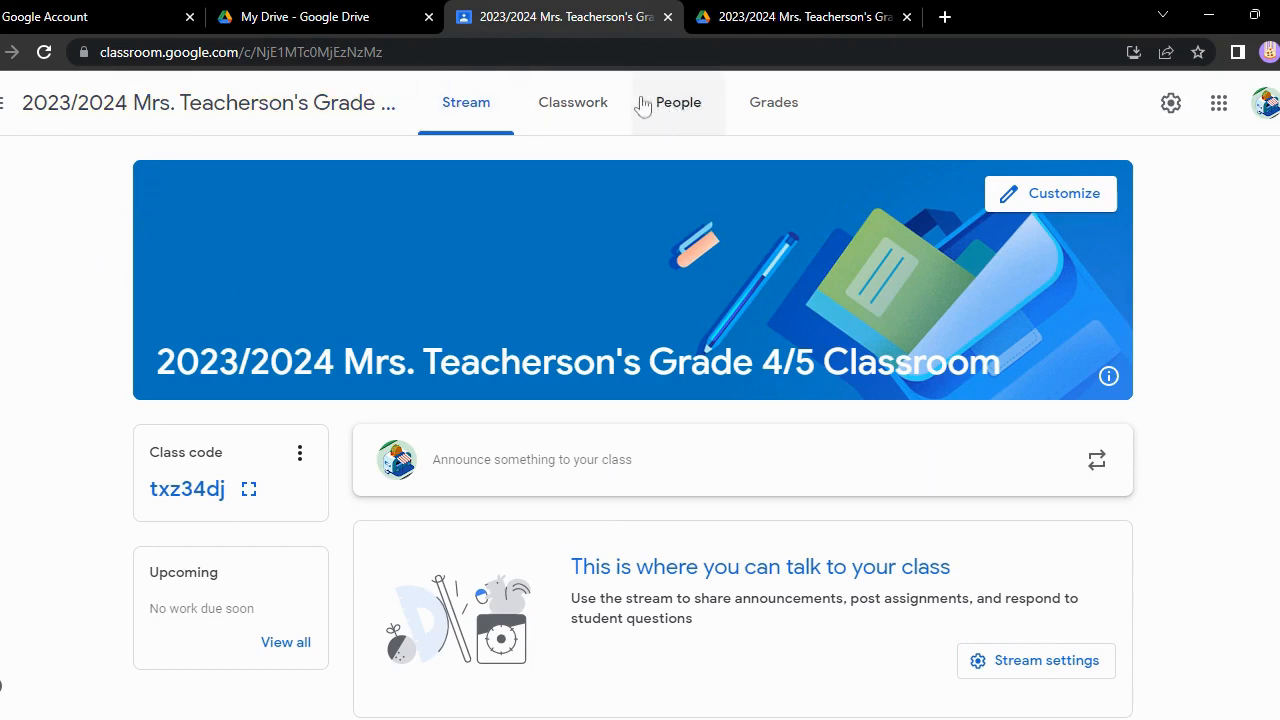
click(686, 116)
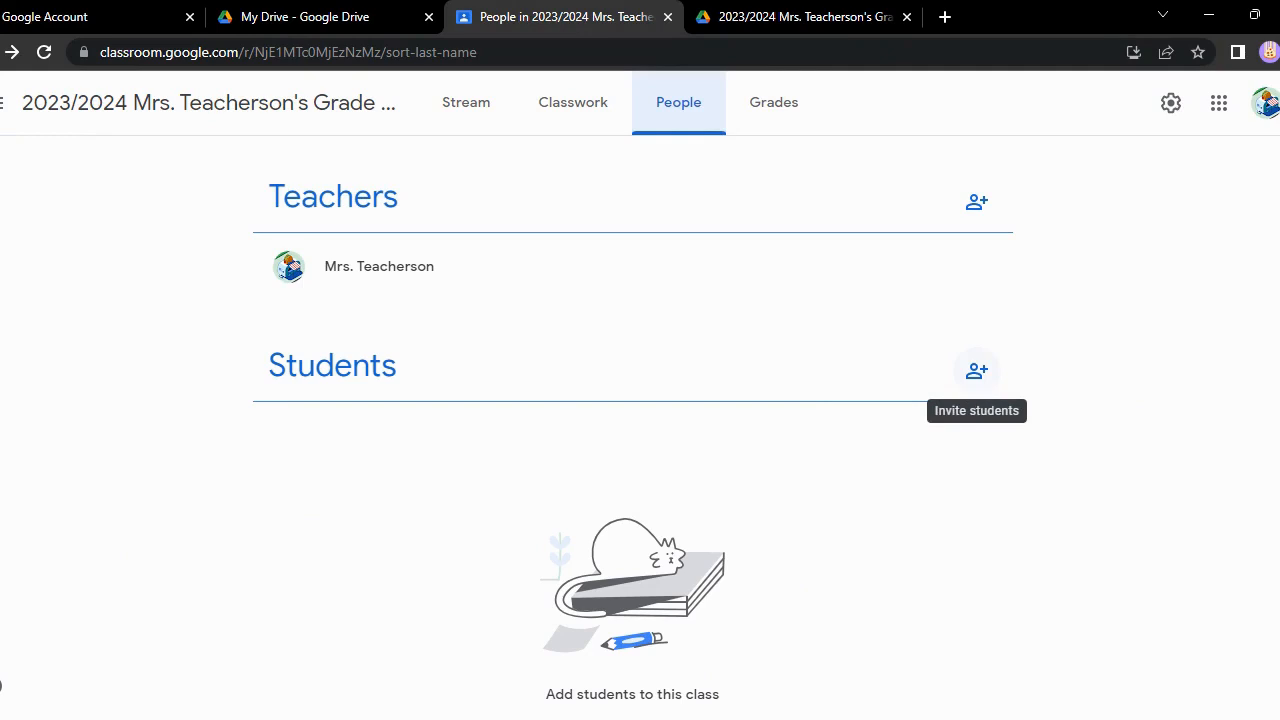
click(976, 378)
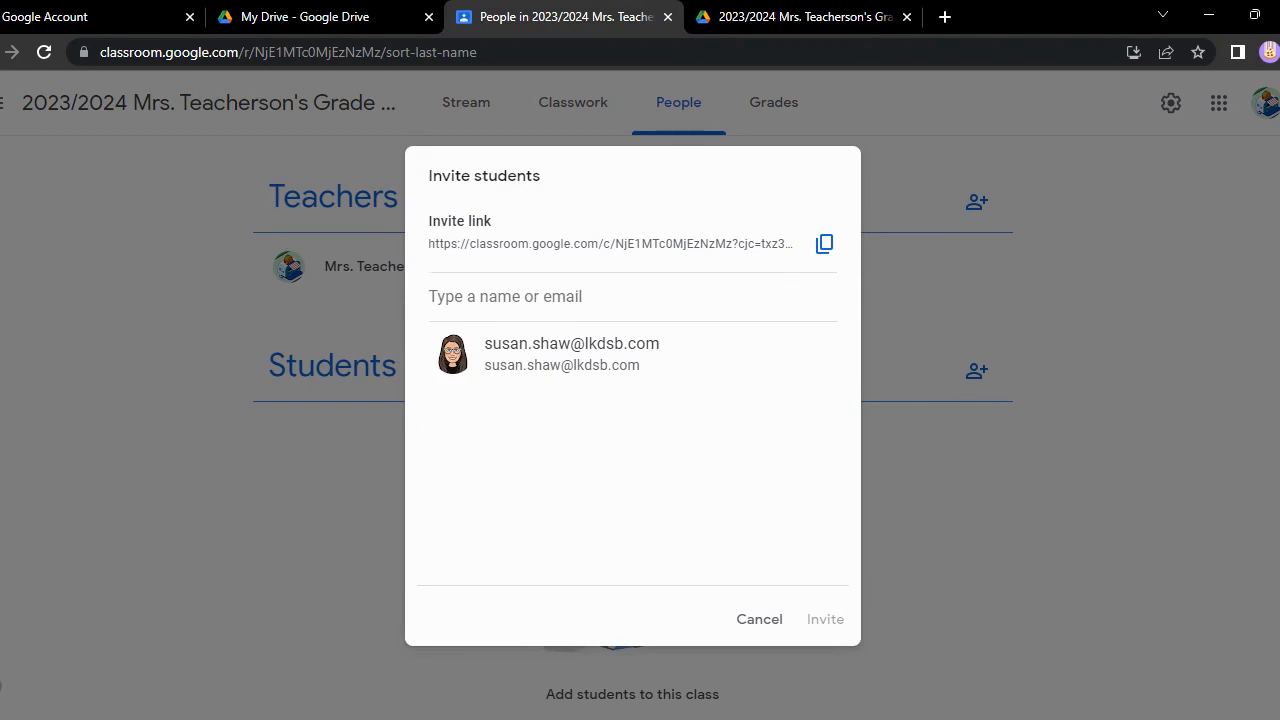
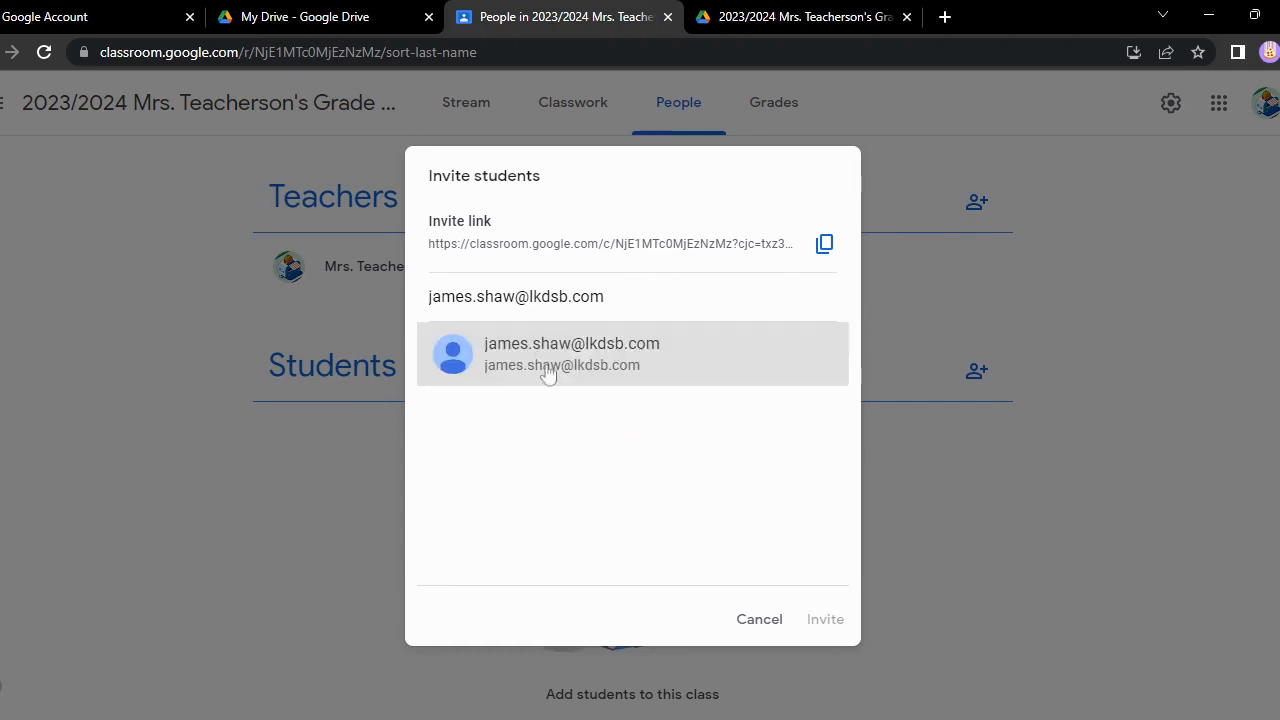
Add a student's e-mail address as an invitee and cancel the invitation without sending it
click(548, 373)
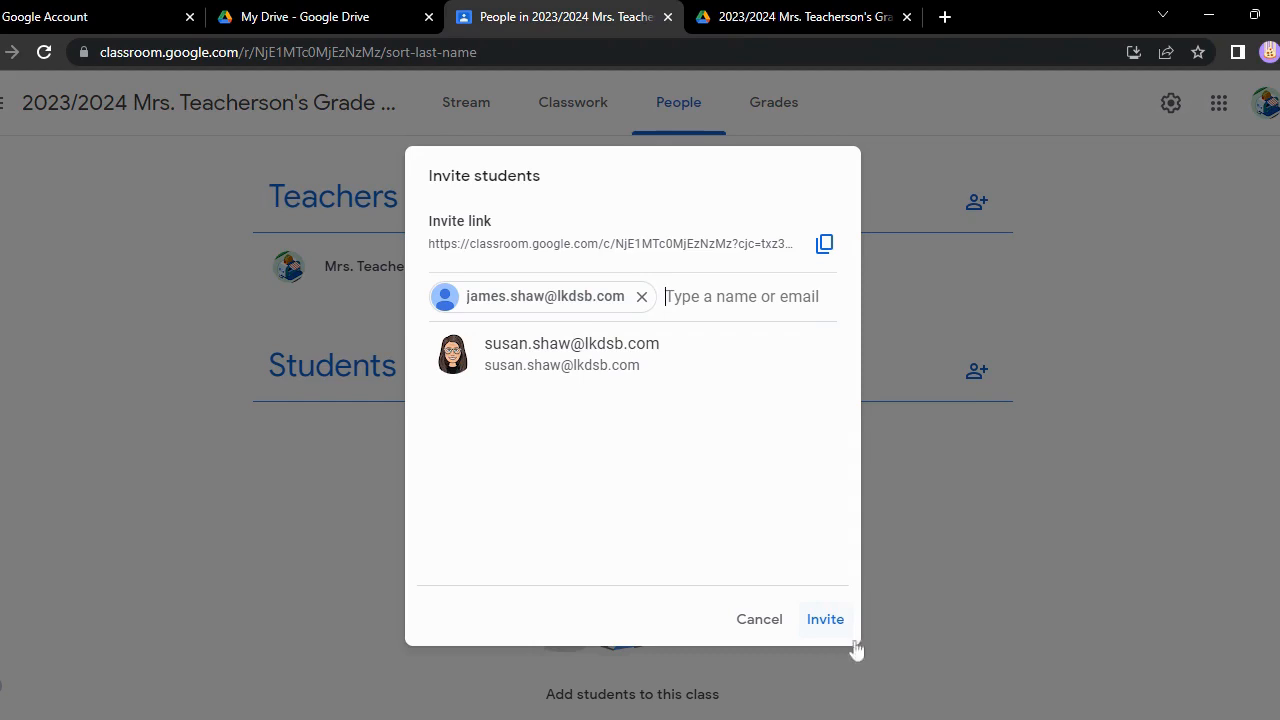
click(757, 617)
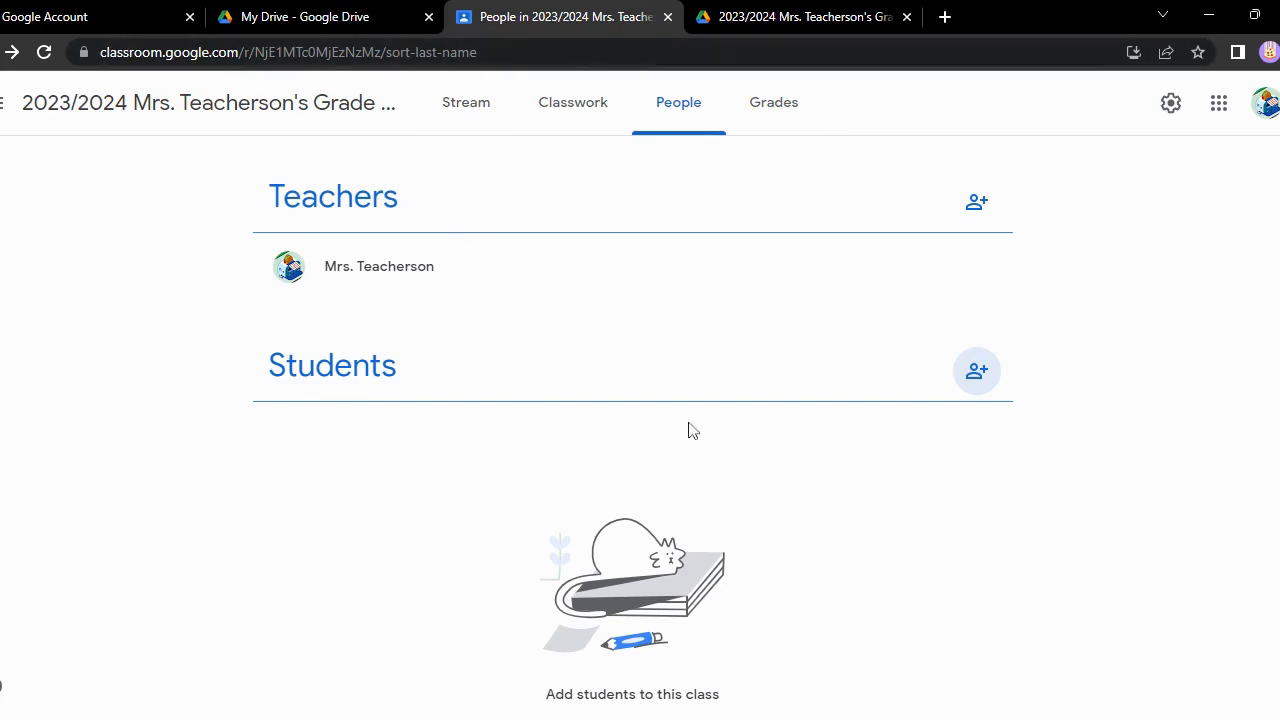
click(822, 719)
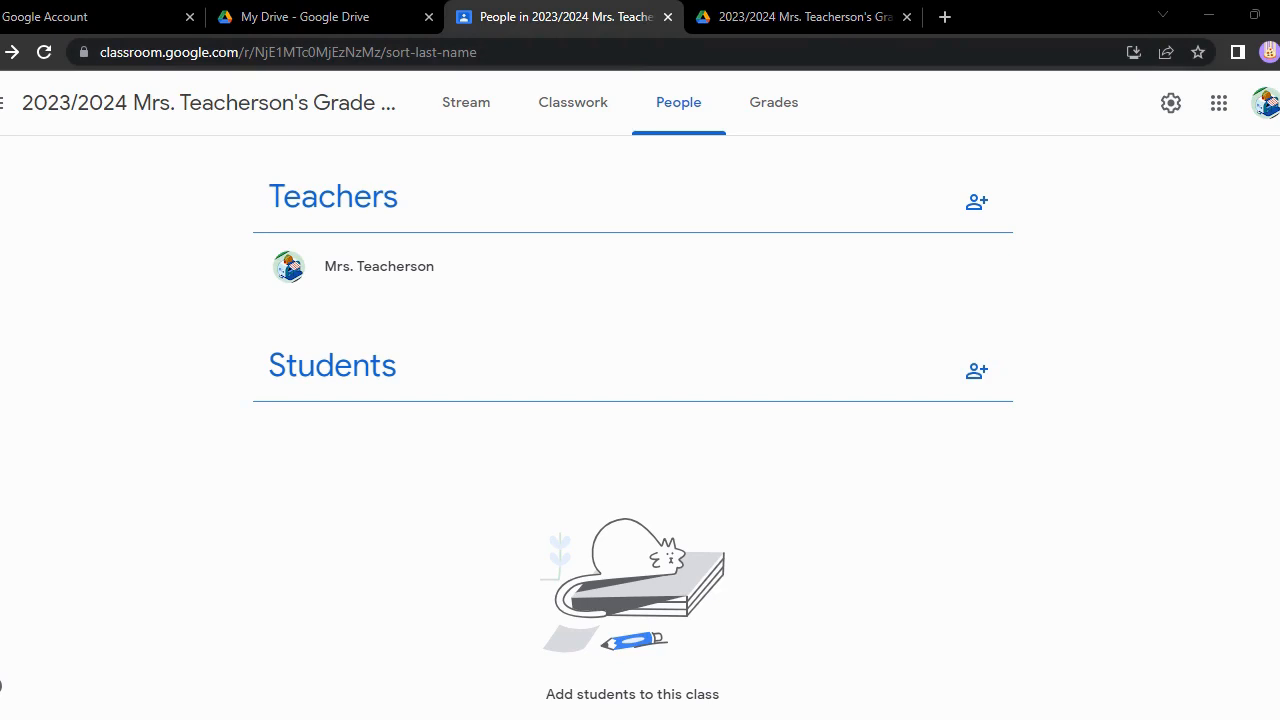